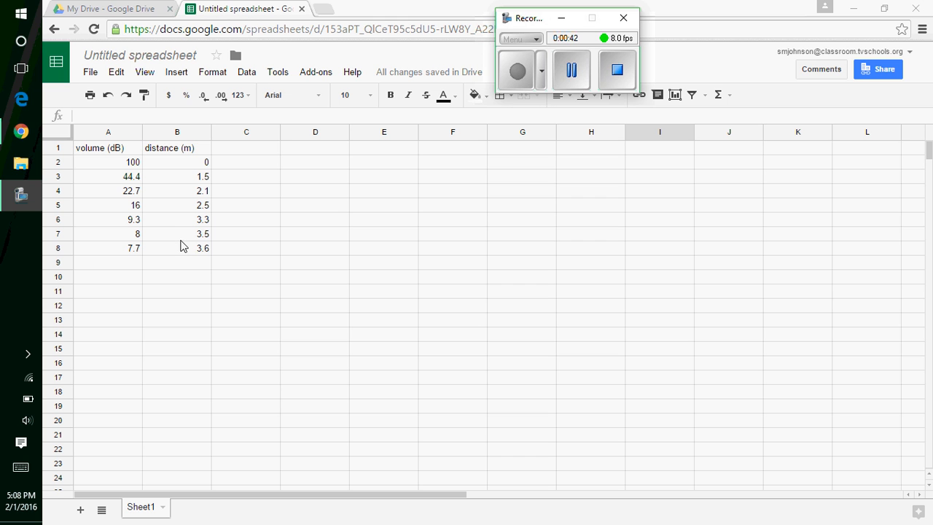
Rename the untitled spreadsheet as "sound relationship"
{"action": "left_click", "coordinate": [150, 57]}
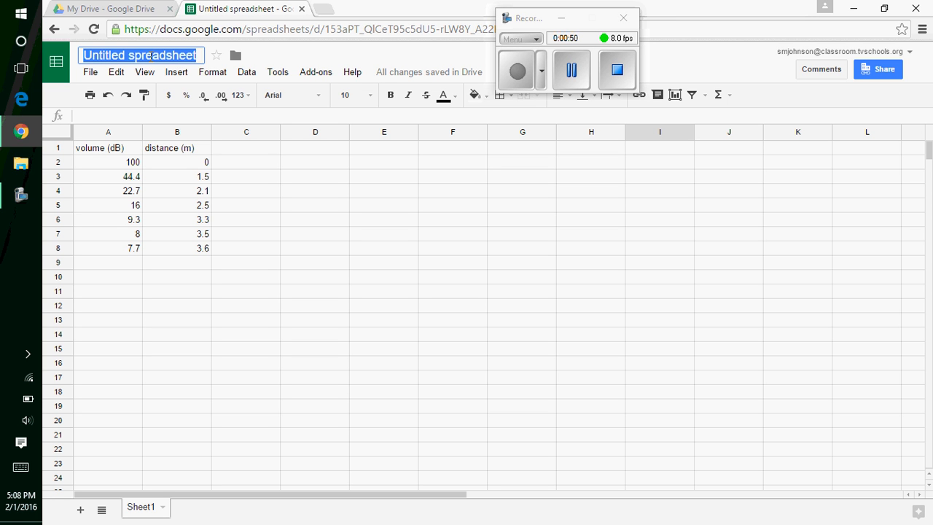
{"action": "type", "text": "sound "}
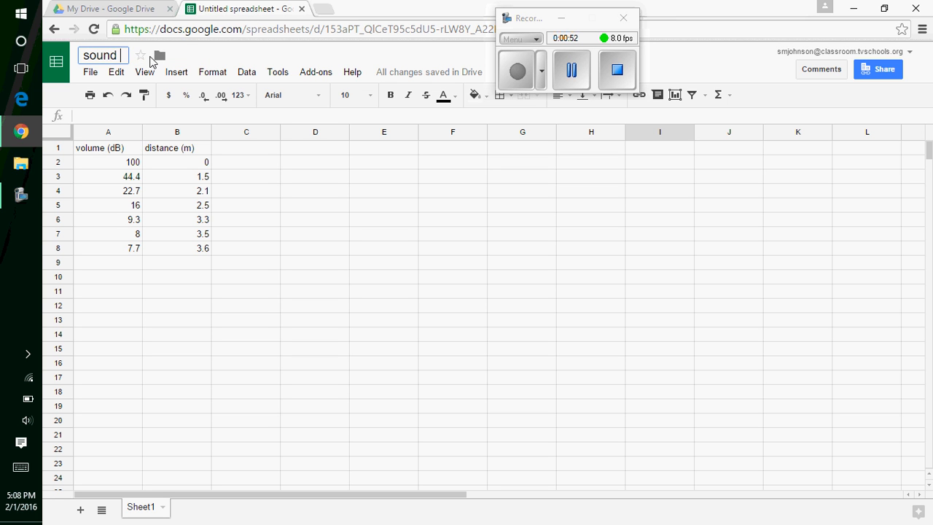
{"action": "type", "text": "relatio"}
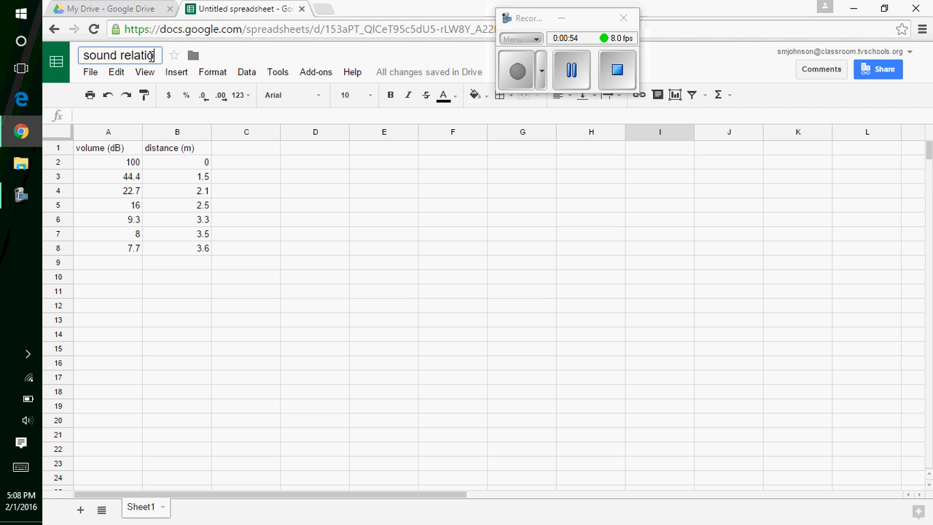
{"action": "type", "text": "nship"}
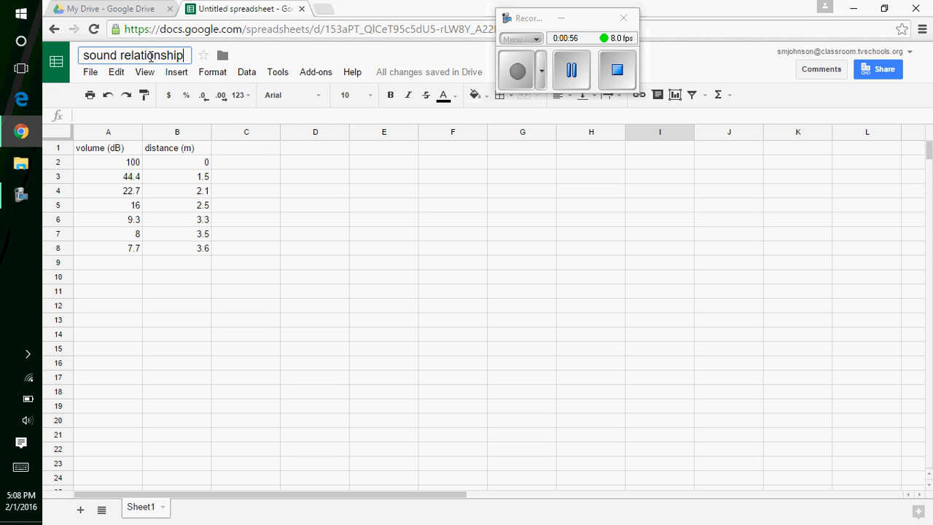
{"action": "key", "text": "Return"}
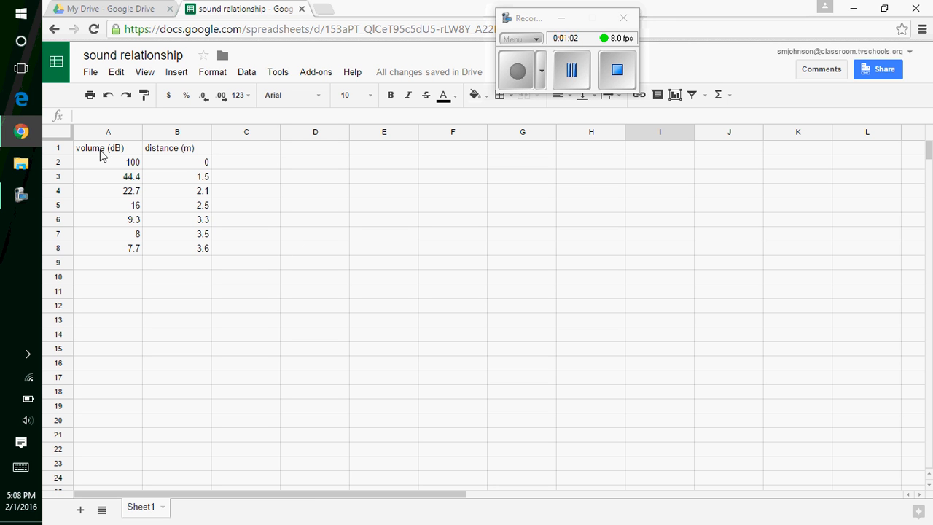
Insert the recommended distance (m) vs. volume (dB) scatter chart from A1:B8, and place it enlarged beside the data
{"action": "left_click_drag", "start_coordinate": [101, 154], "coordinate": [182, 251]}
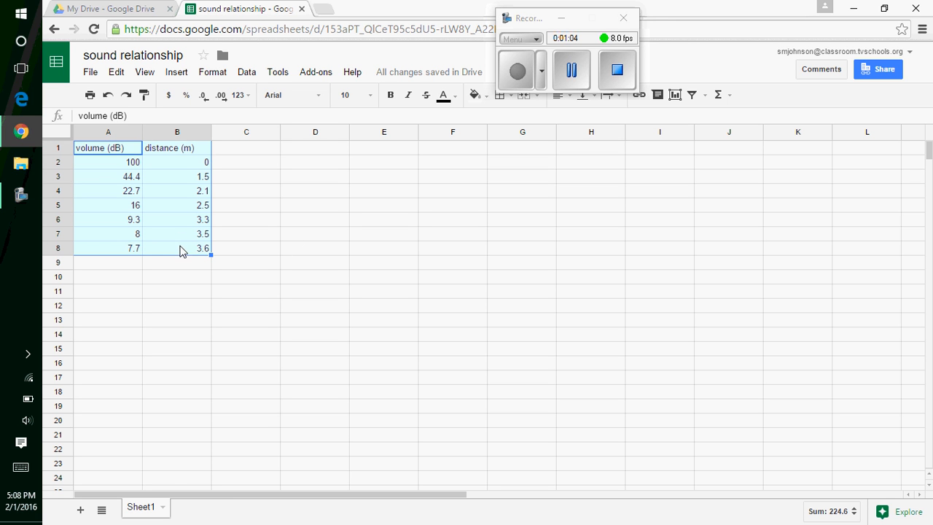
{"action": "left_click", "coordinate": [179, 76]}
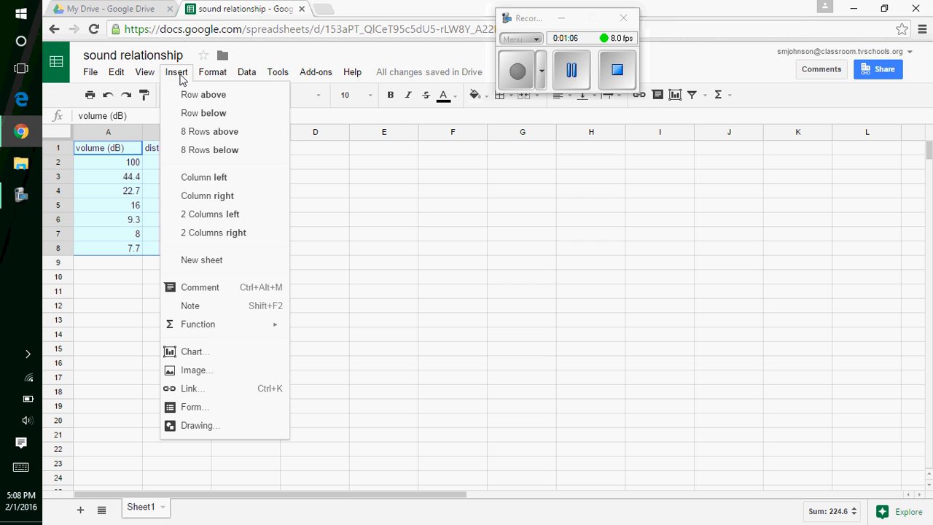
{"action": "left_click", "coordinate": [193, 353]}
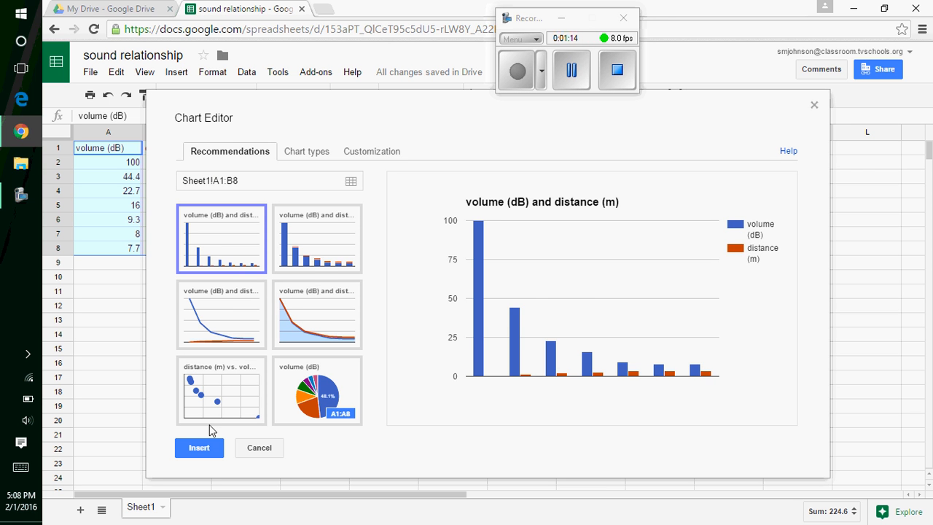
{"action": "left_click", "coordinate": [212, 404]}
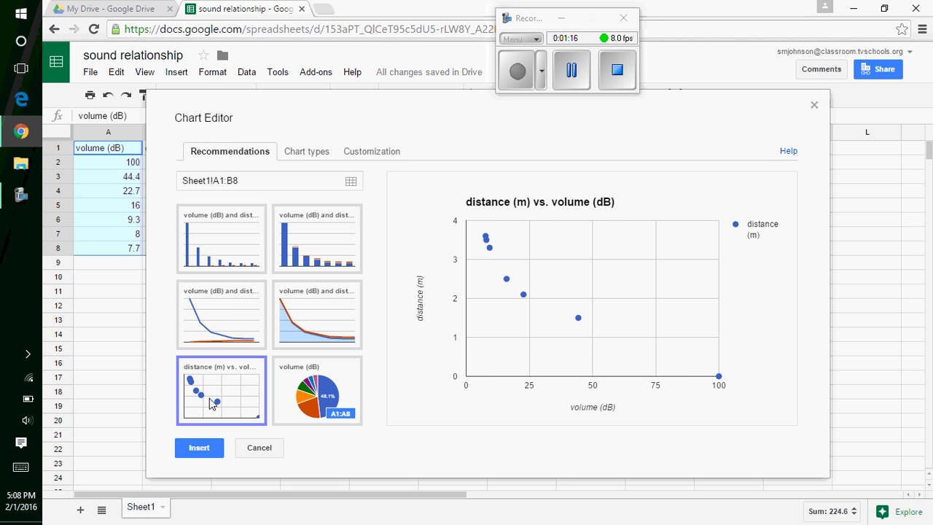
{"action": "left_click", "coordinate": [194, 450]}
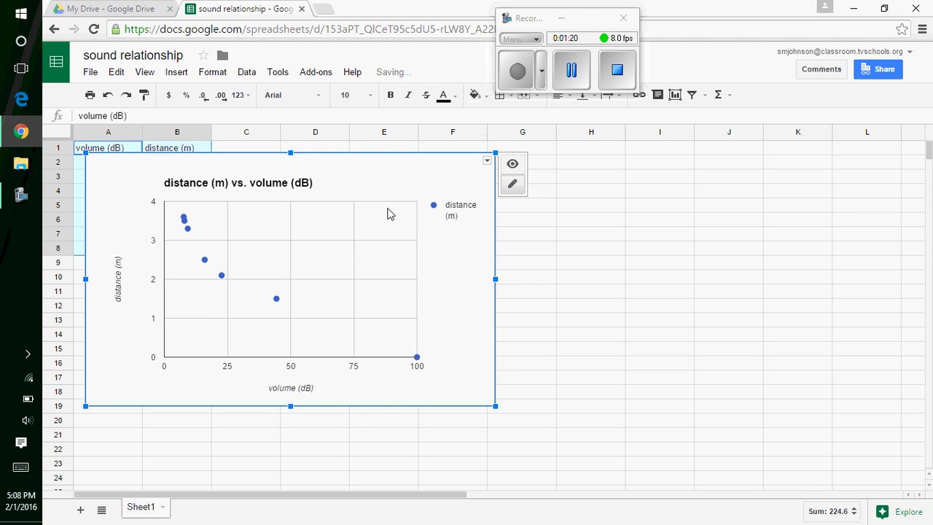
{"action": "left_click_drag", "start_coordinate": [384, 184], "coordinate": [634, 178]}
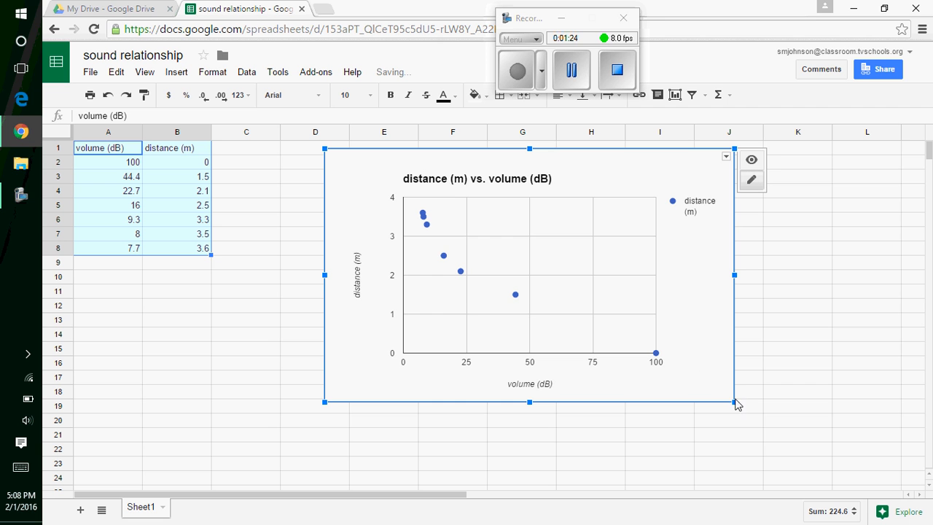
{"action": "left_click_drag", "start_coordinate": [733, 402], "coordinate": [801, 455]}
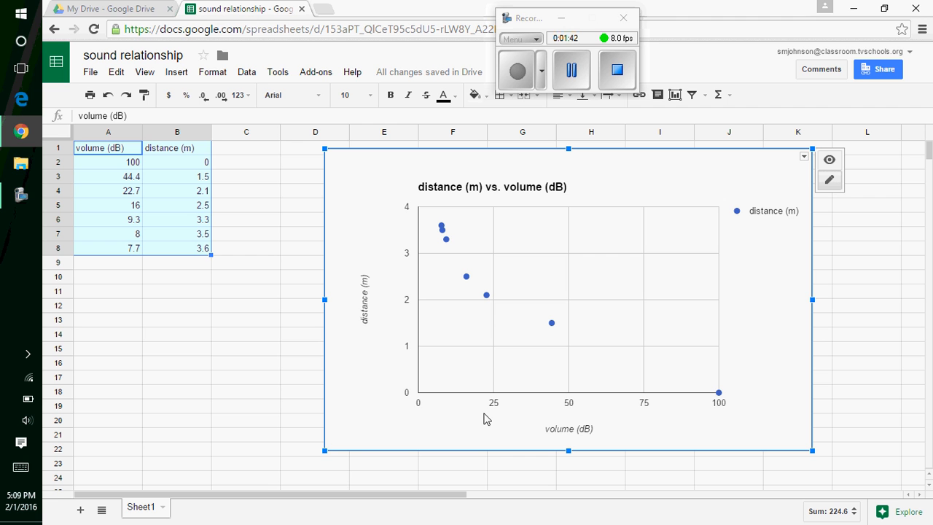
Add a linear trendline to the chart's distance (m) series and show its R² value
{"action": "left_click", "coordinate": [803, 157]}
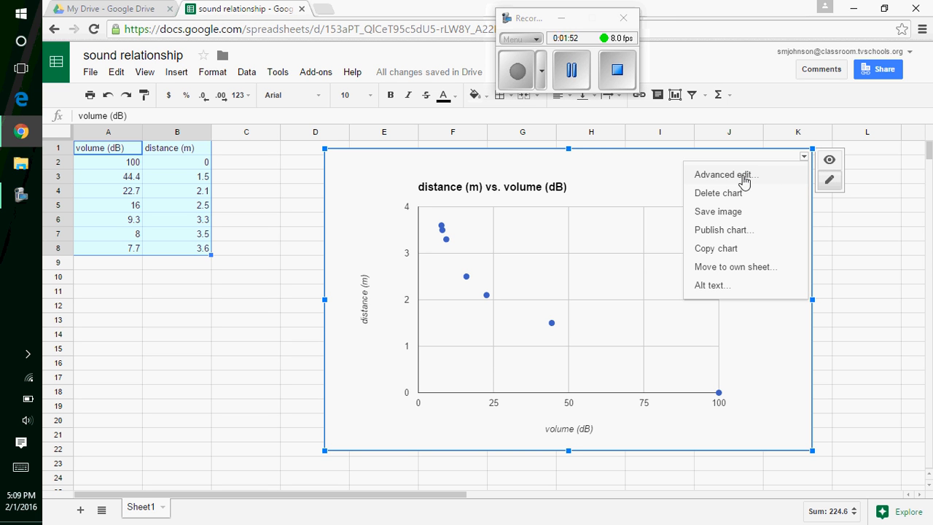
{"action": "left_click", "coordinate": [743, 177]}
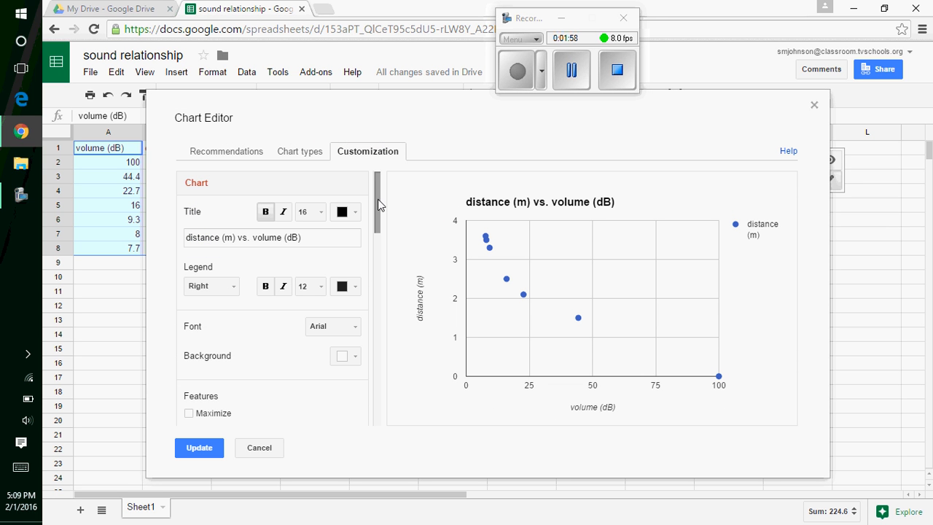
{"action": "left_click_drag", "start_coordinate": [378, 206], "coordinate": [376, 410]}
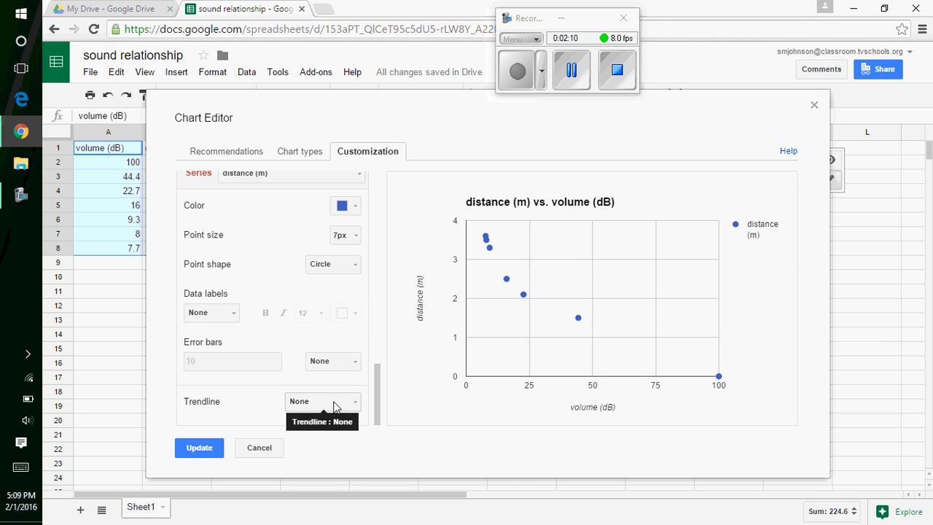
{"action": "left_click", "coordinate": [357, 407]}
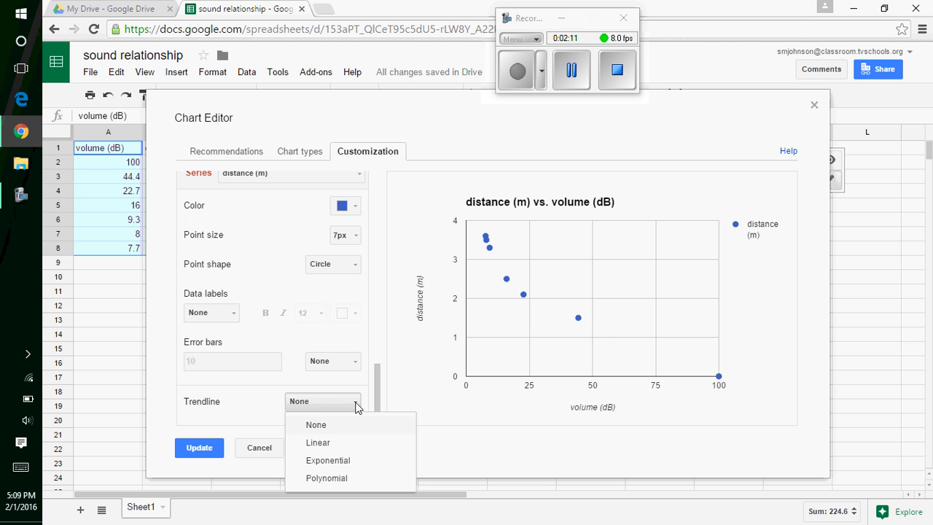
{"action": "left_click", "coordinate": [345, 446]}
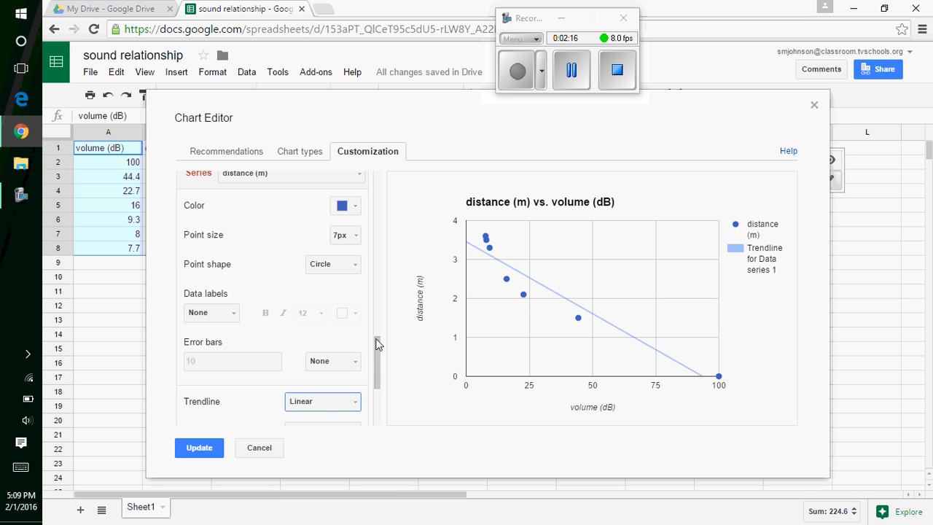
{"action": "left_click_drag", "start_coordinate": [378, 346], "coordinate": [372, 386]}
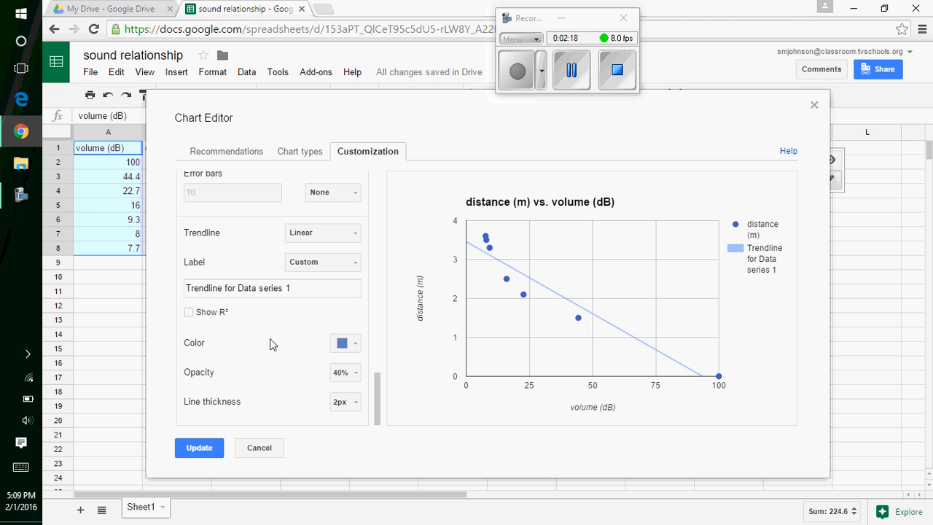
{"action": "left_click", "coordinate": [190, 313]}
{"action": "mouse_move", "coordinate": [523, 284]}
{"action": "mouse_move", "coordinate": [613, 327]}
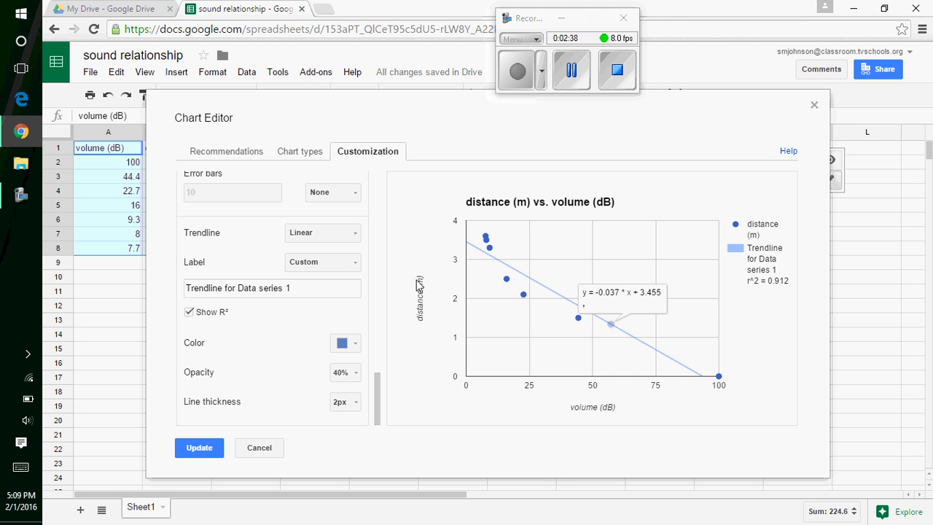
Try an exponential trendline on the distance (m) series
{"action": "left_click", "coordinate": [357, 239]}
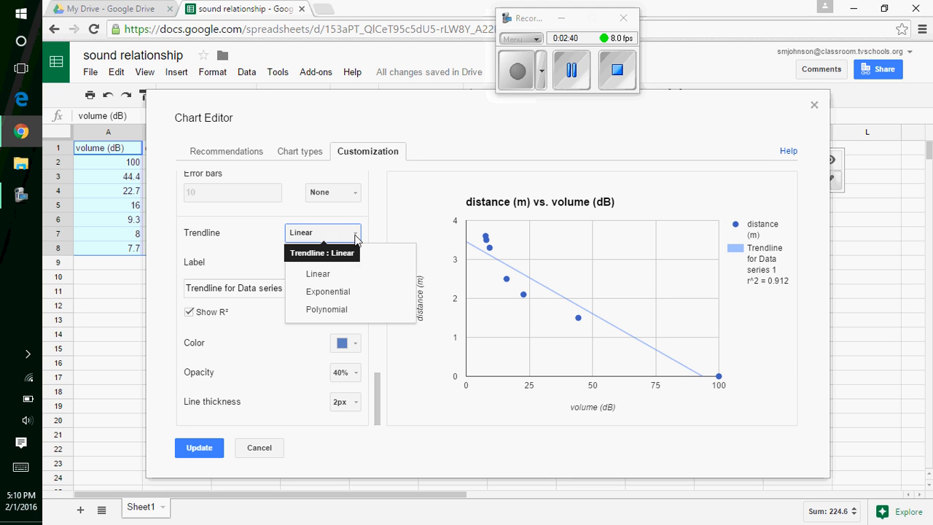
{"action": "left_click", "coordinate": [342, 293]}
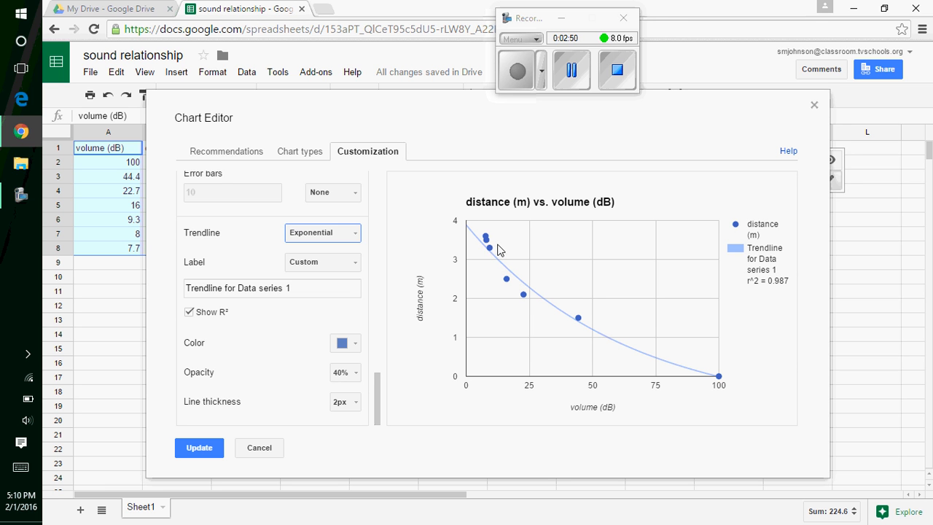
{"action": "mouse_move", "coordinate": [490, 251]}
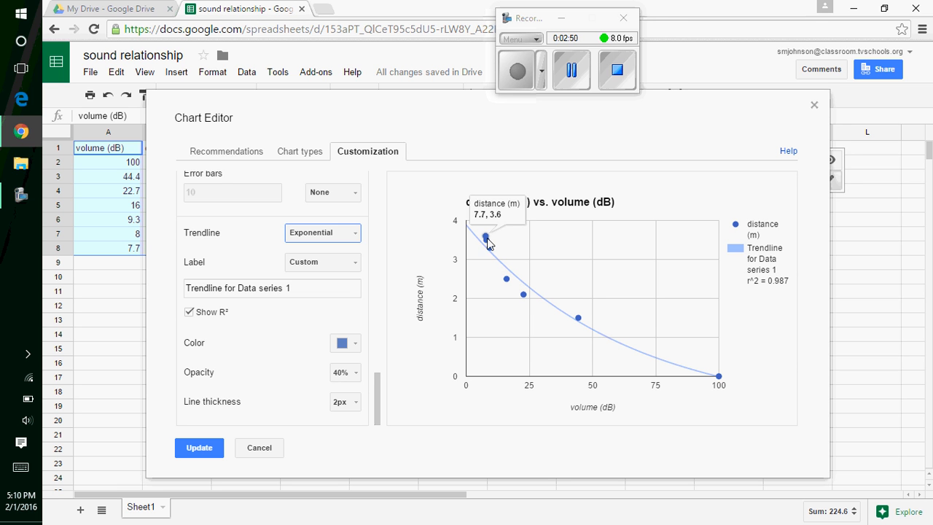
Change the trendline to polynomial, label it with its equation, and apply the changes to the chart
{"action": "left_click", "coordinate": [353, 234]}
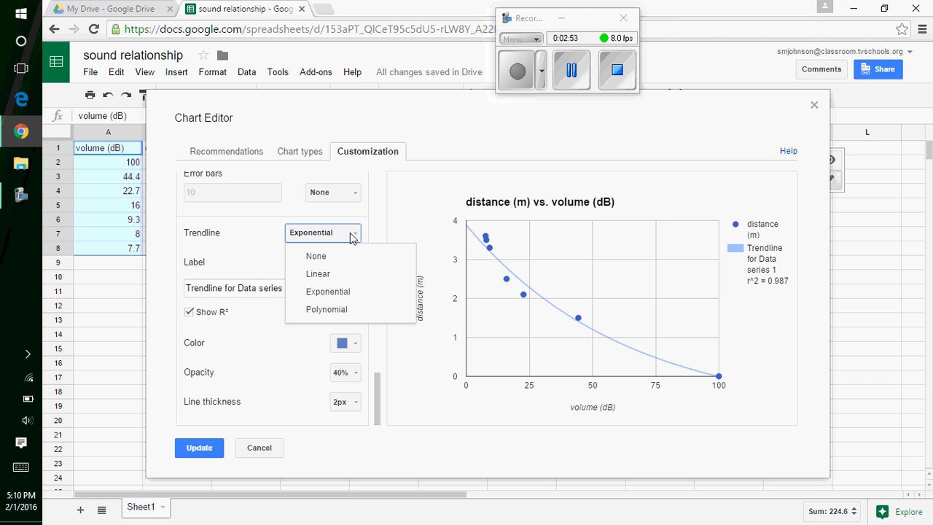
{"action": "left_click", "coordinate": [343, 310]}
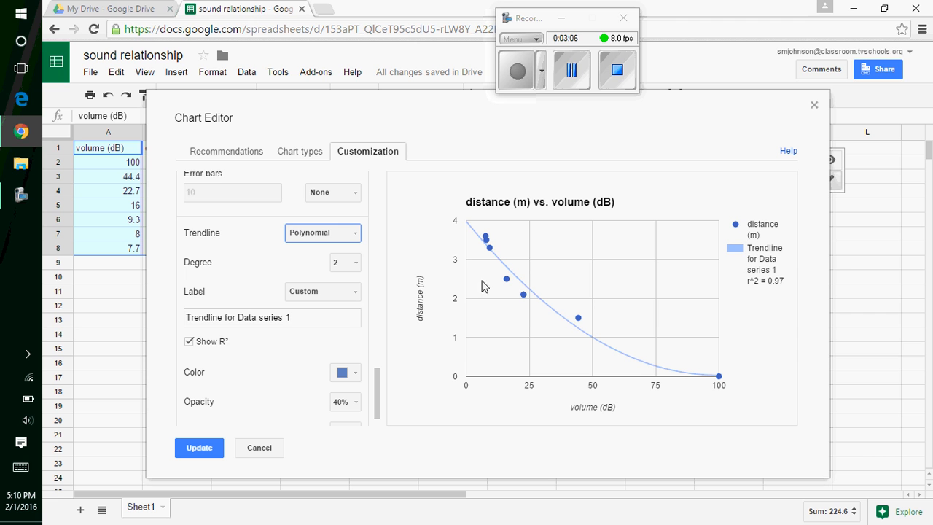
{"action": "mouse_move", "coordinate": [492, 247]}
{"action": "left_click", "coordinate": [351, 296]}
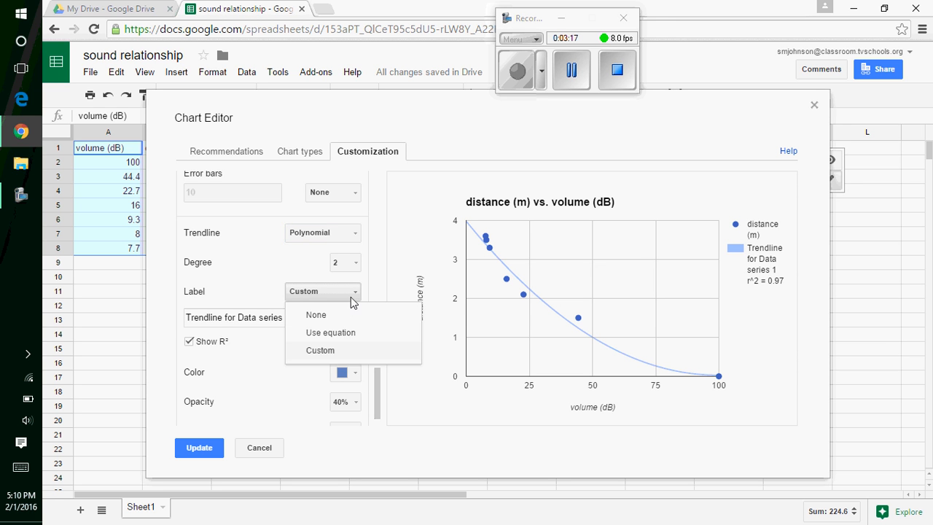
{"action": "left_click", "coordinate": [345, 333]}
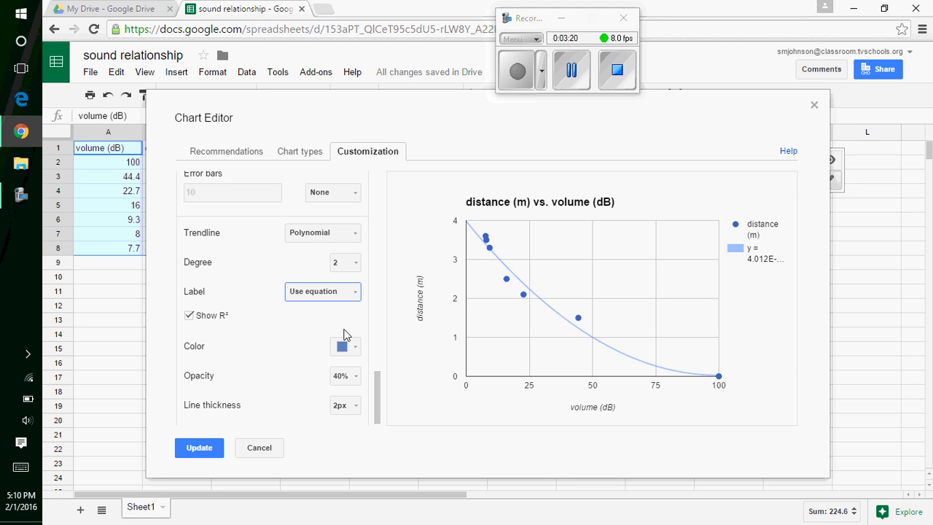
{"action": "left_click", "coordinate": [199, 451]}
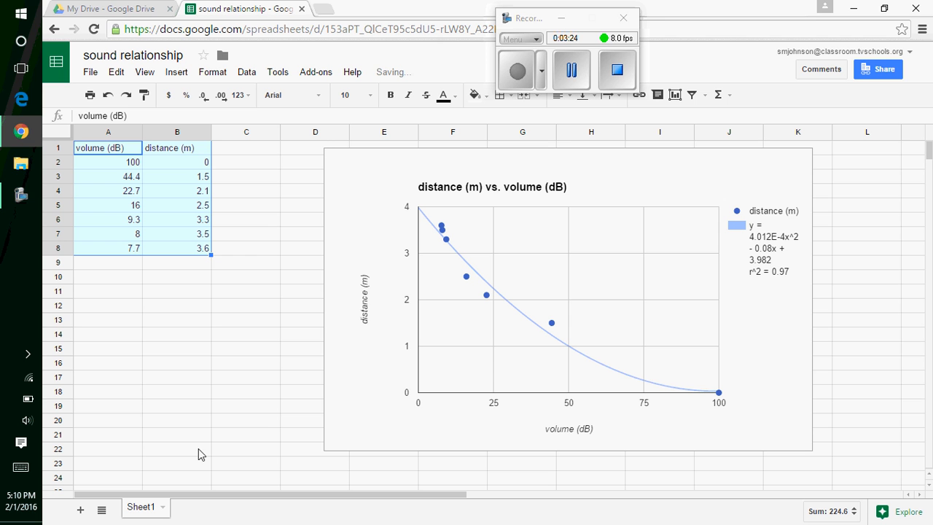
Enlarge the scatter chart and move it away from the data so columns C and D are free
{"action": "left_click", "coordinate": [776, 385]}
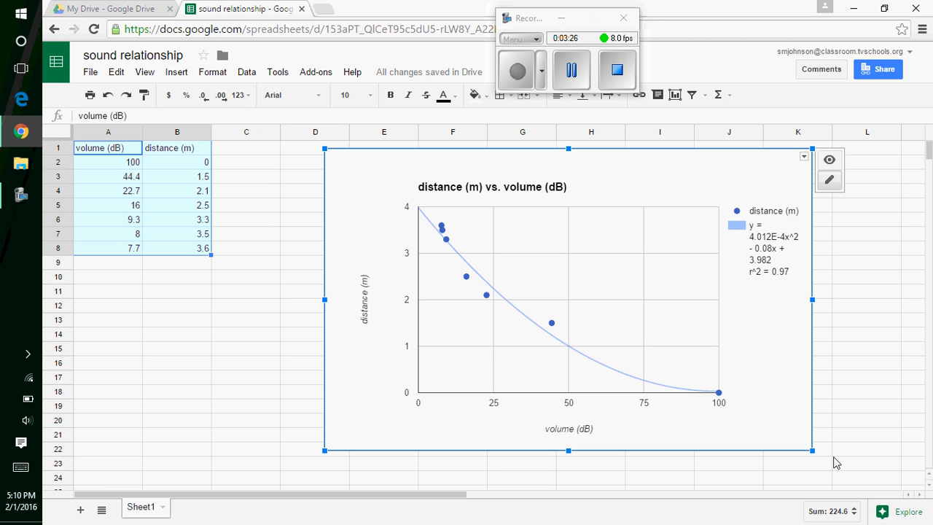
{"action": "left_click_drag", "start_coordinate": [811, 450], "coordinate": [891, 475]}
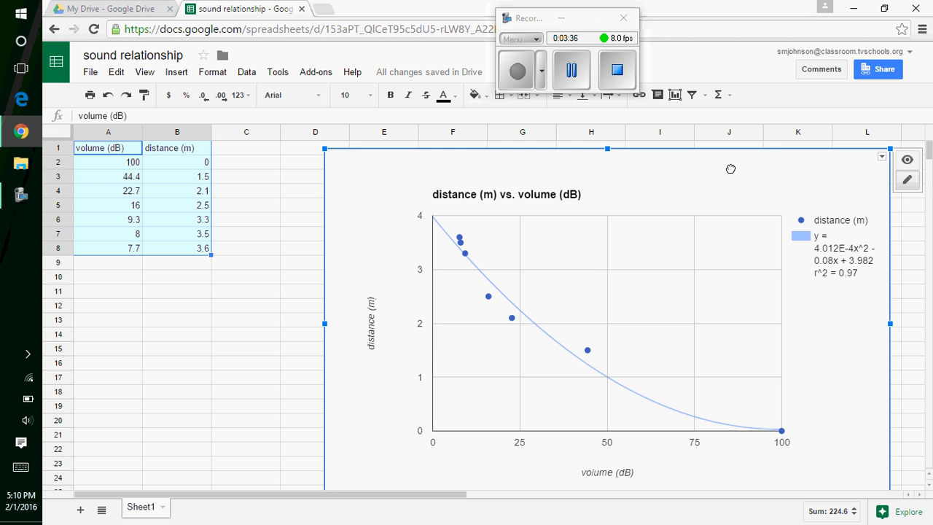
{"action": "left_click_drag", "start_coordinate": [729, 169], "coordinate": [735, 148]}
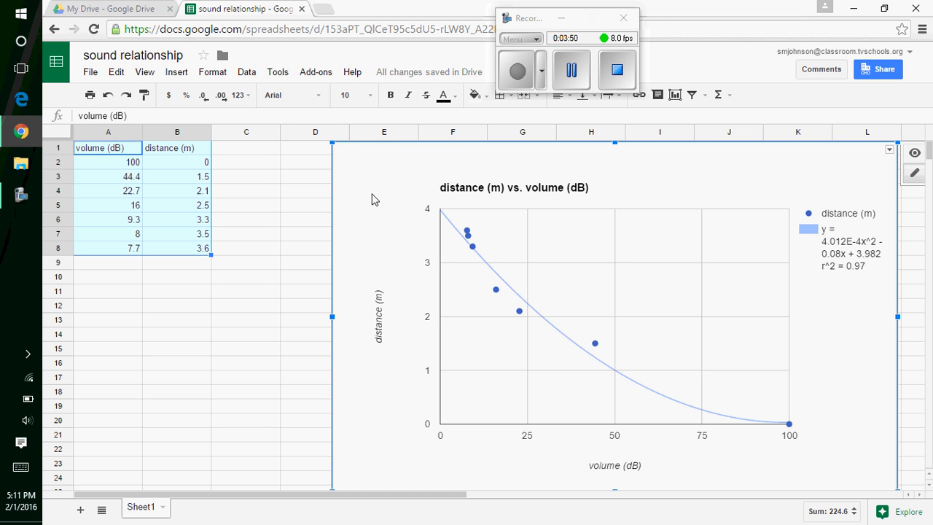
{"action": "left_click_drag", "start_coordinate": [365, 173], "coordinate": [437, 200]}
Enter the column headers "volume (dB)" in C1 and "1/distance^2" in D1
{"action": "left_click", "coordinate": [248, 150]}
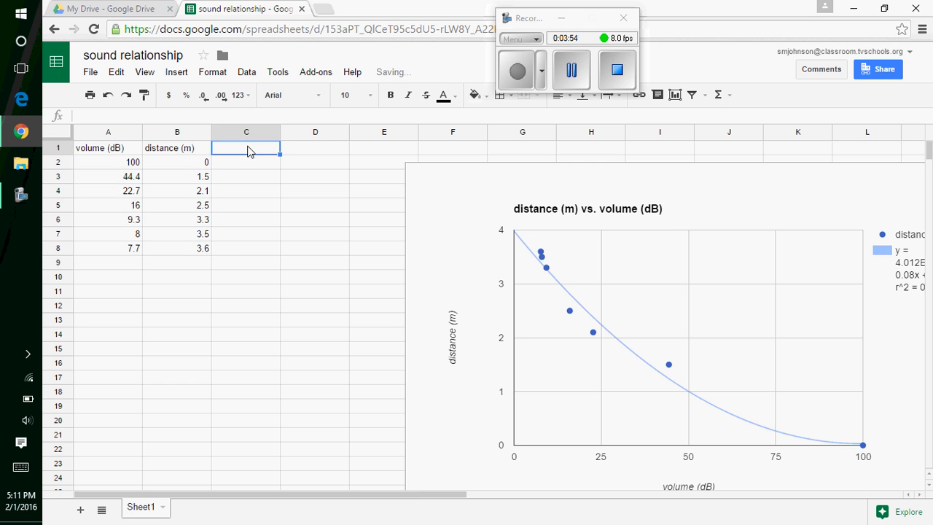
{"action": "type", "text": "volu"}
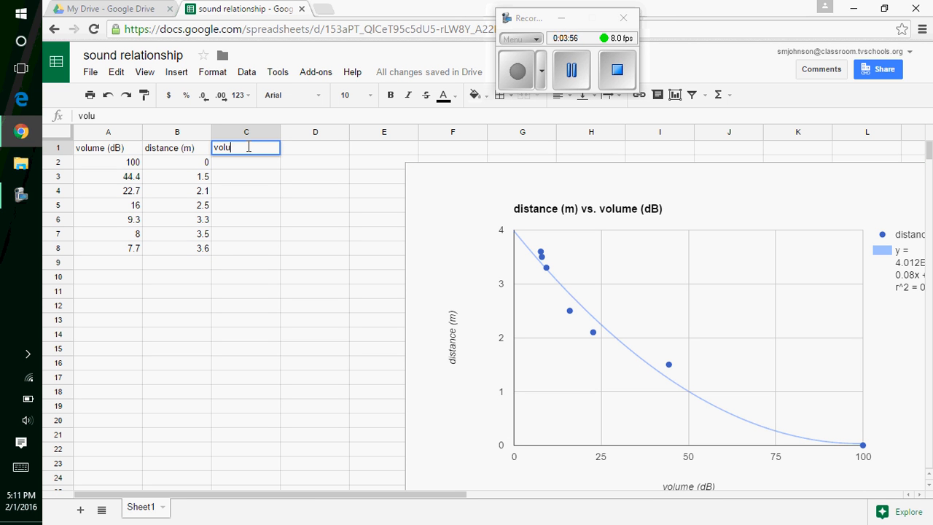
{"action": "type", "text": "me (dB"}
{"action": "key", "text": "Tab"}
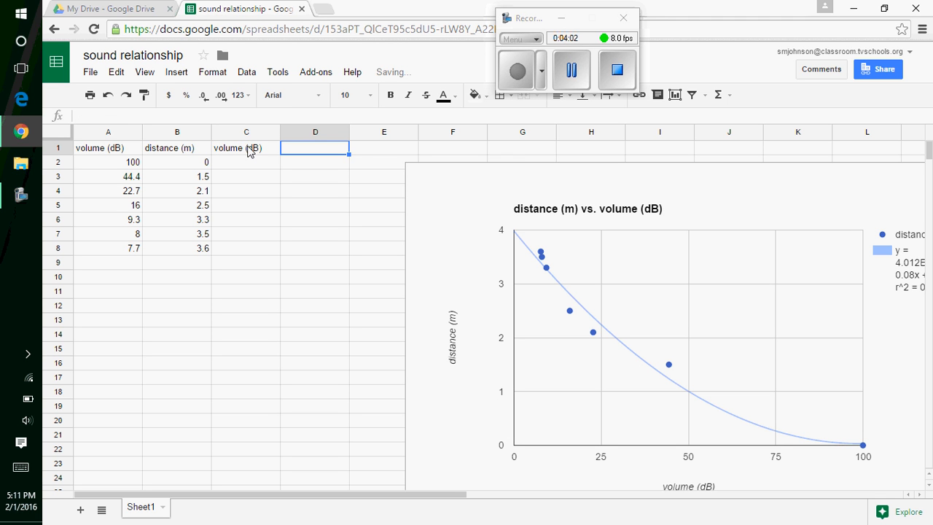
{"action": "type", "text": "1/distance^2"}
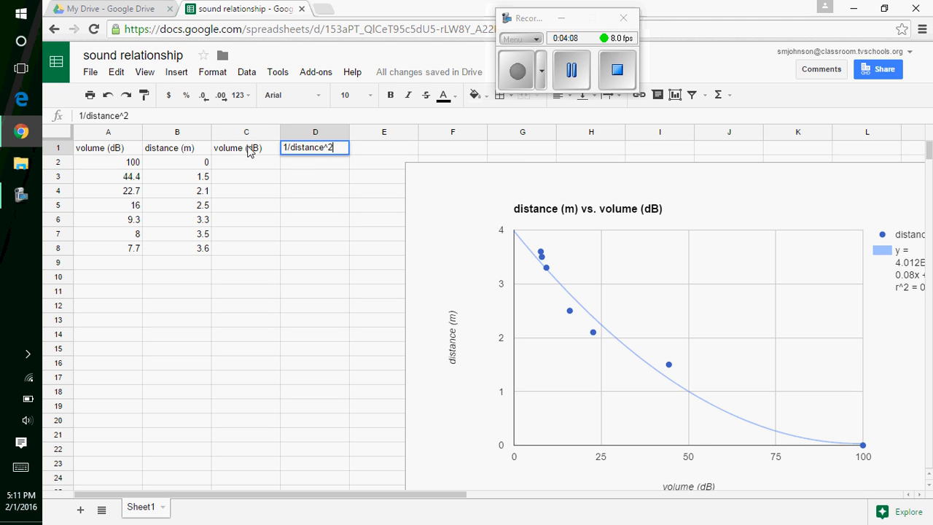
{"action": "key", "text": "Return"}
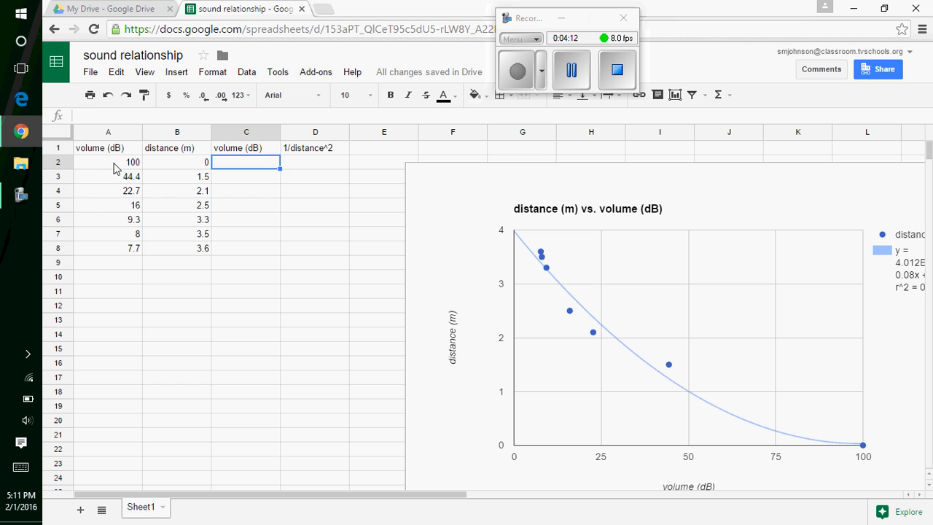
Copy the volume values in A2:A8 into column C, starting at C2
{"action": "left_click_drag", "start_coordinate": [114, 167], "coordinate": [119, 249]}
{"action": "right_click", "coordinate": [119, 232]}
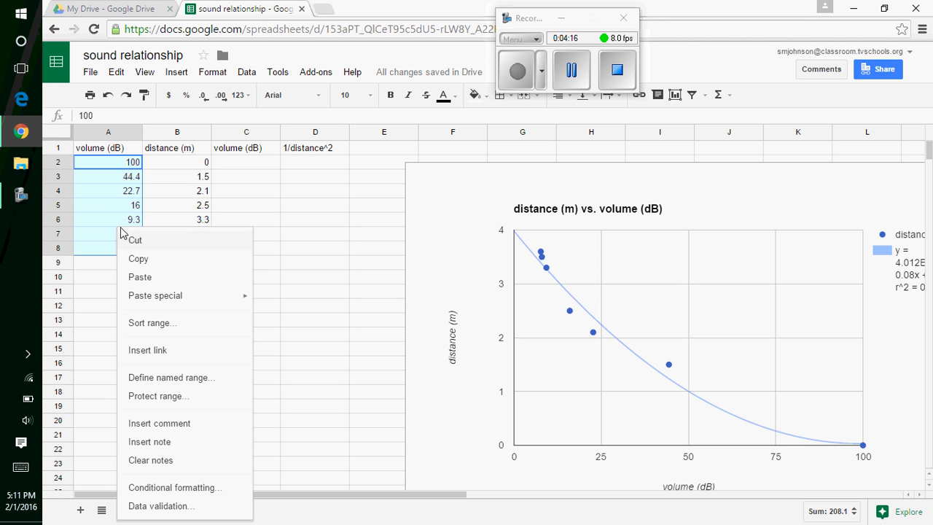
{"action": "left_click", "coordinate": [142, 260]}
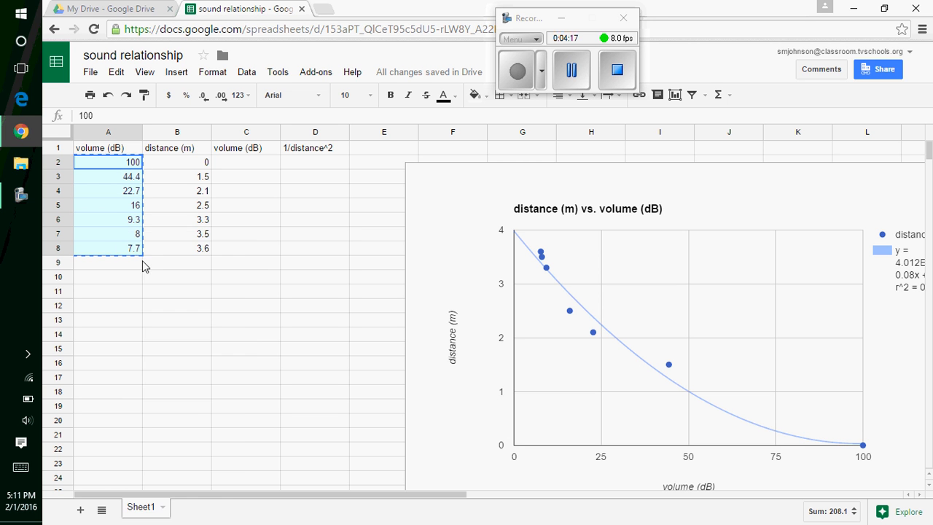
{"action": "left_click", "coordinate": [248, 168]}
{"action": "right_click", "coordinate": [248, 169]}
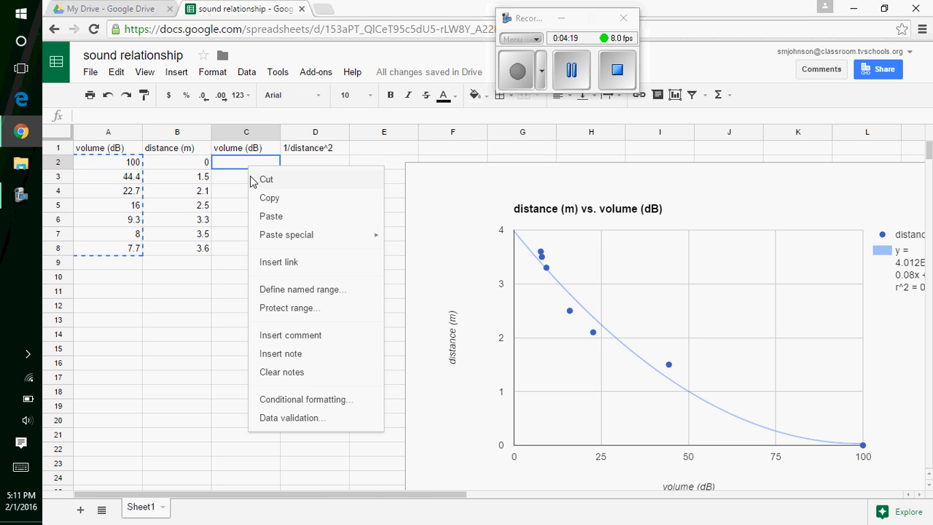
{"action": "left_click", "coordinate": [271, 215]}
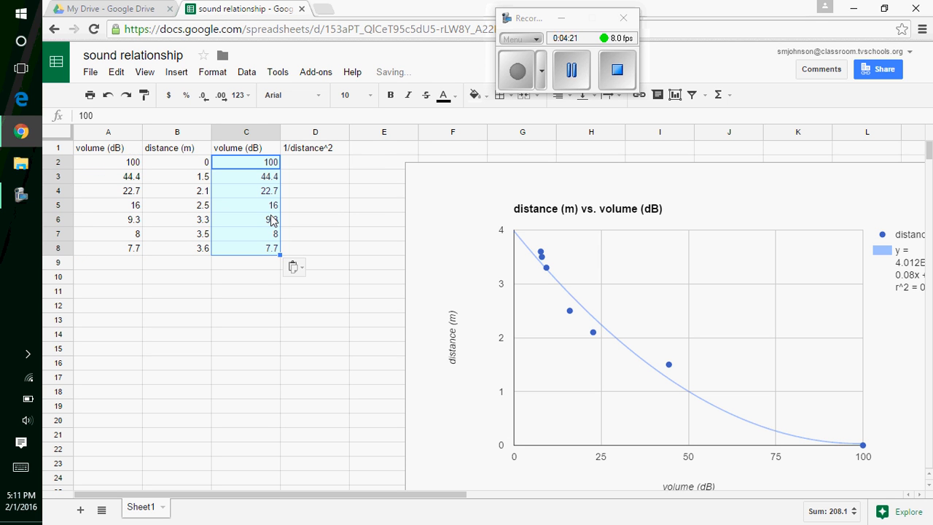
Enter the formula =1/(B2^2) in D2 to calculate the inverse square of the distance
{"action": "left_click", "coordinate": [313, 165]}
{"action": "type", "text": "="}
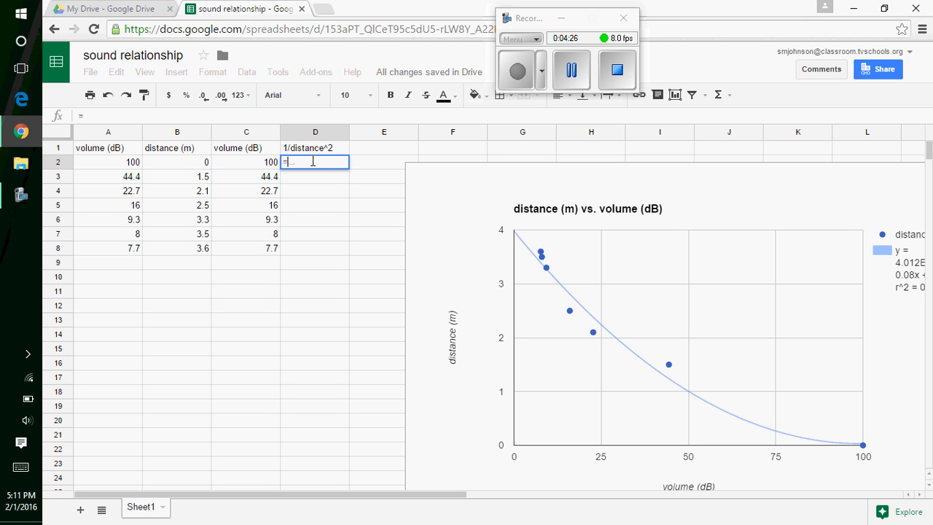
{"action": "type", "text": "1"}
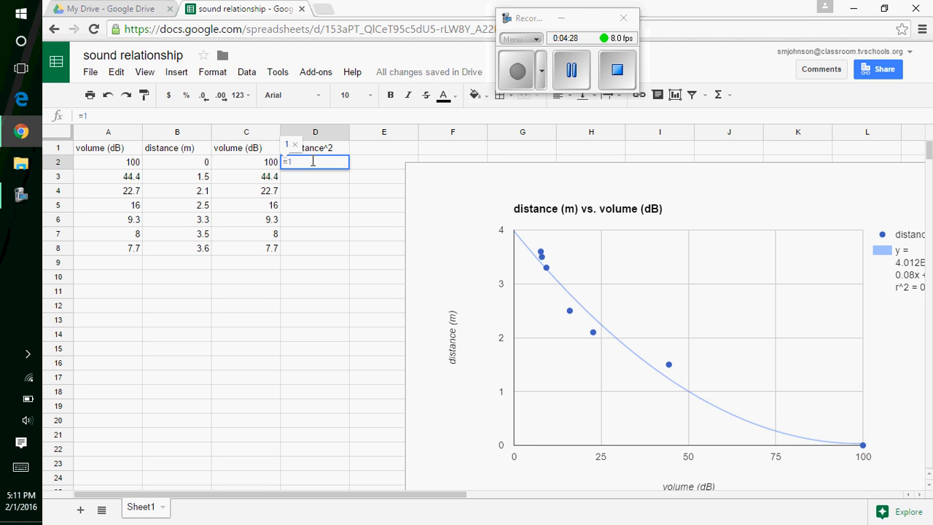
{"action": "type", "text": "/"}
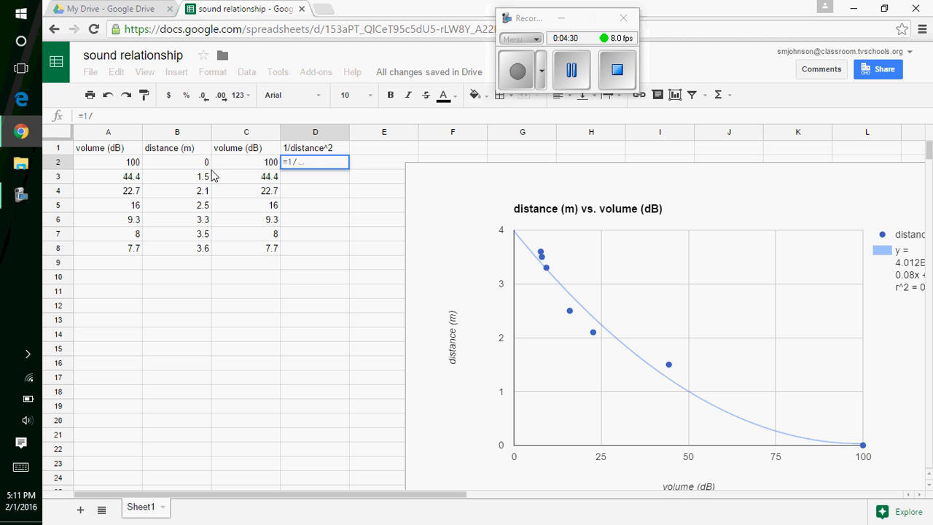
{"action": "type", "text": "("}
{"action": "left_click", "coordinate": [203, 166]}
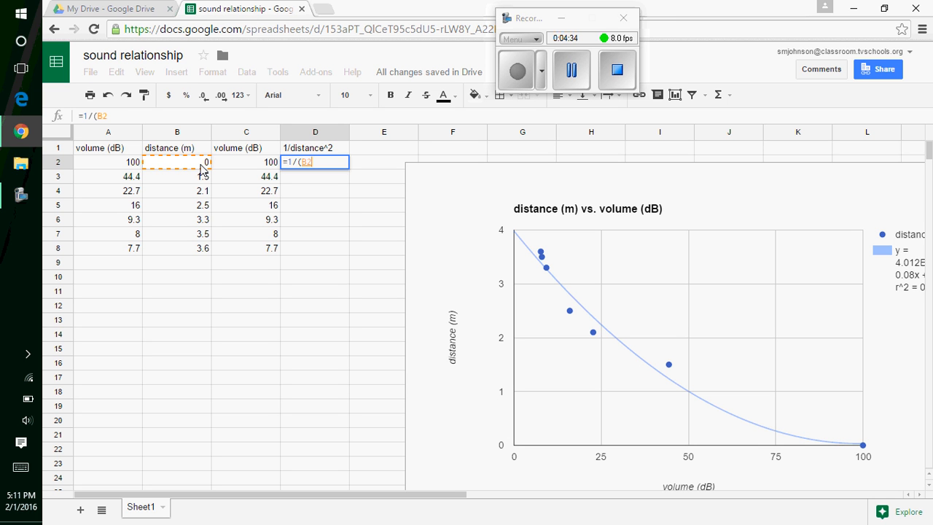
{"action": "type", "text": "^2"}
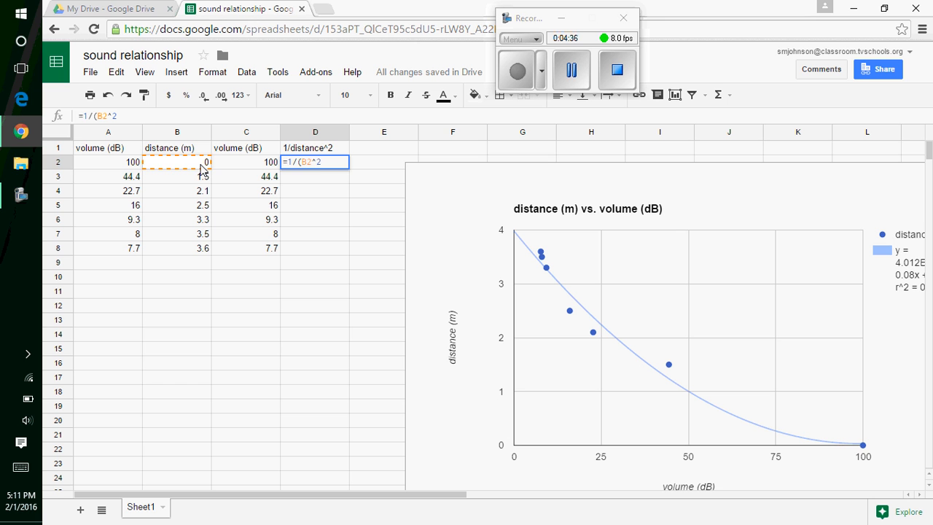
{"action": "type", "text": ")"}
{"action": "key", "text": "Return"}
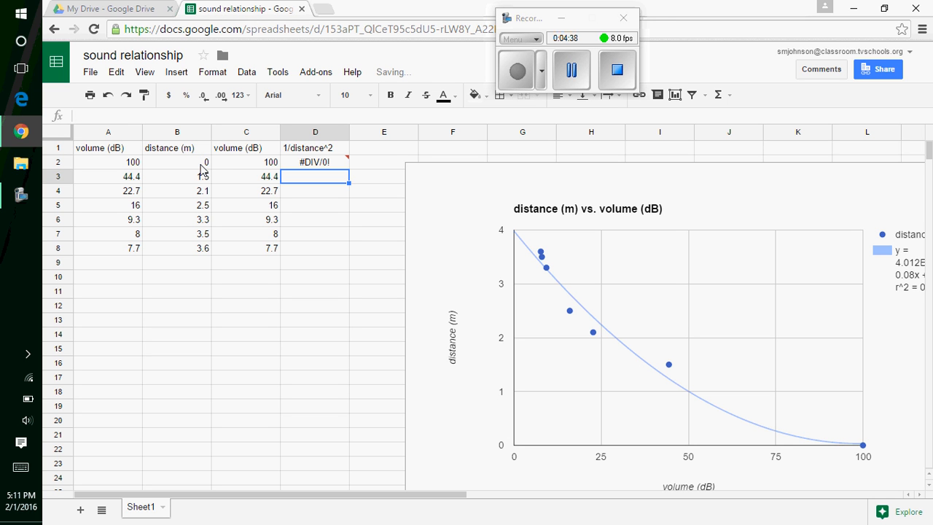
Fill the inverse-square formula from D2 down through D8
{"action": "left_click", "coordinate": [300, 163]}
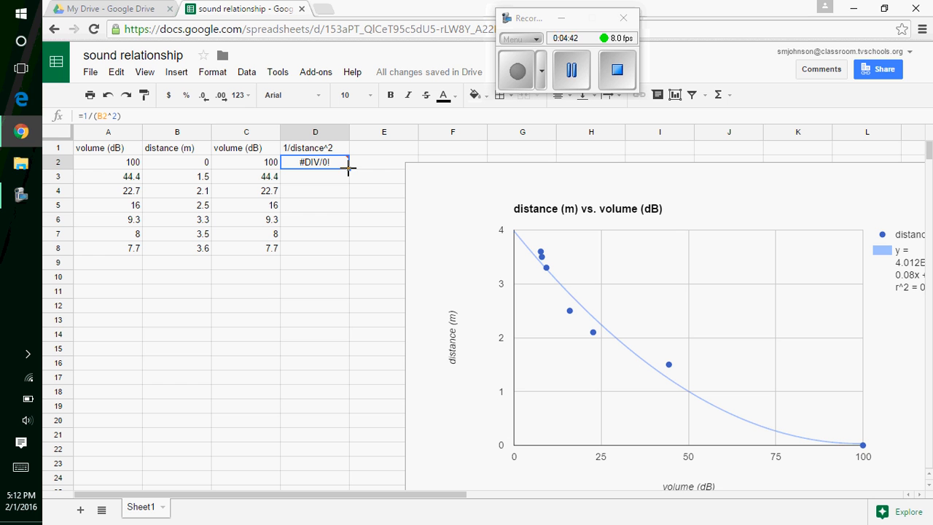
{"action": "left_click_drag", "start_coordinate": [349, 243], "coordinate": [350, 251]}
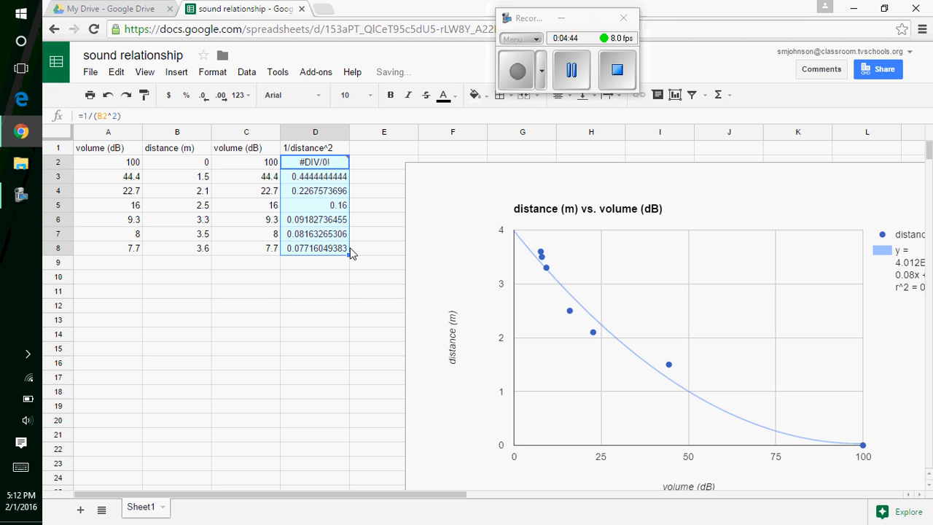
{"action": "key", "text": "Return"}
{"action": "left_click", "coordinate": [314, 321]}
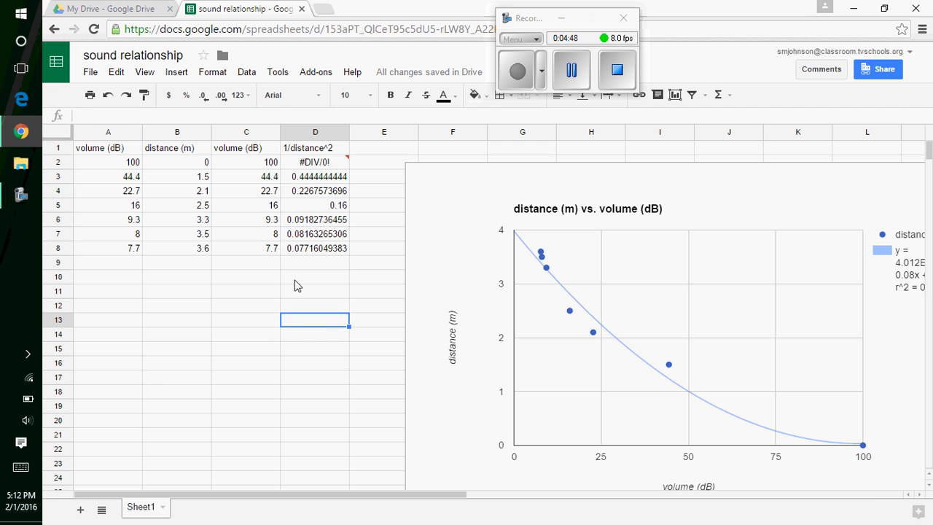
Insert a scatter chart of 1/distance^2 vs. volume (dB) from C1:D8 and enlarge it slightly
{"action": "left_click_drag", "start_coordinate": [248, 151], "coordinate": [313, 249]}
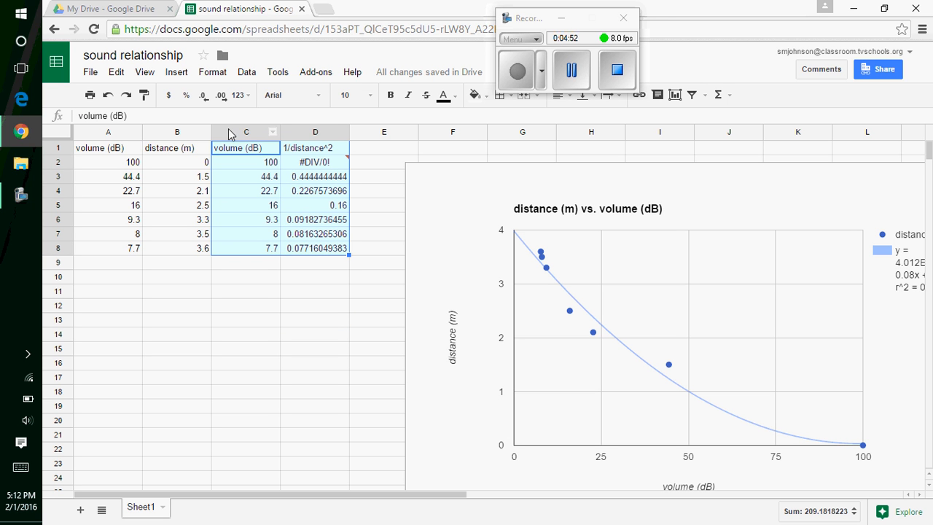
{"action": "left_click", "coordinate": [176, 73]}
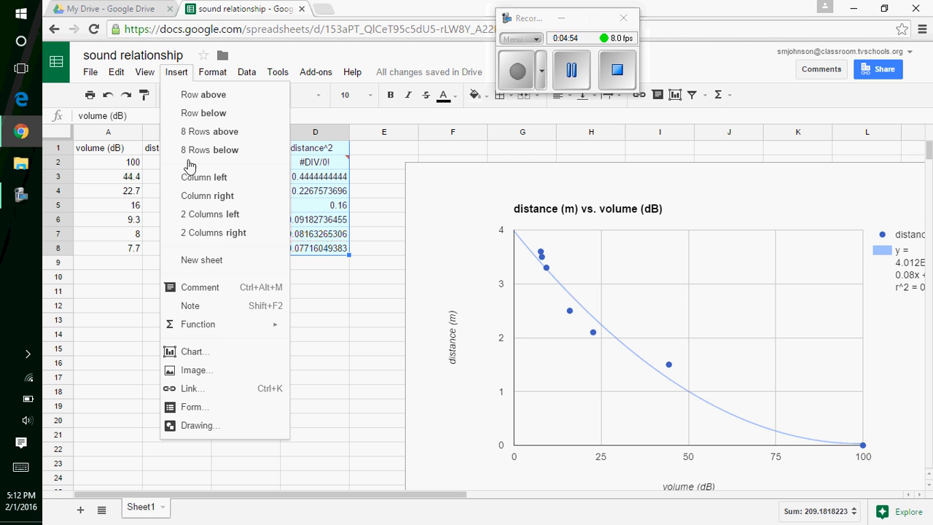
{"action": "left_click", "coordinate": [207, 354]}
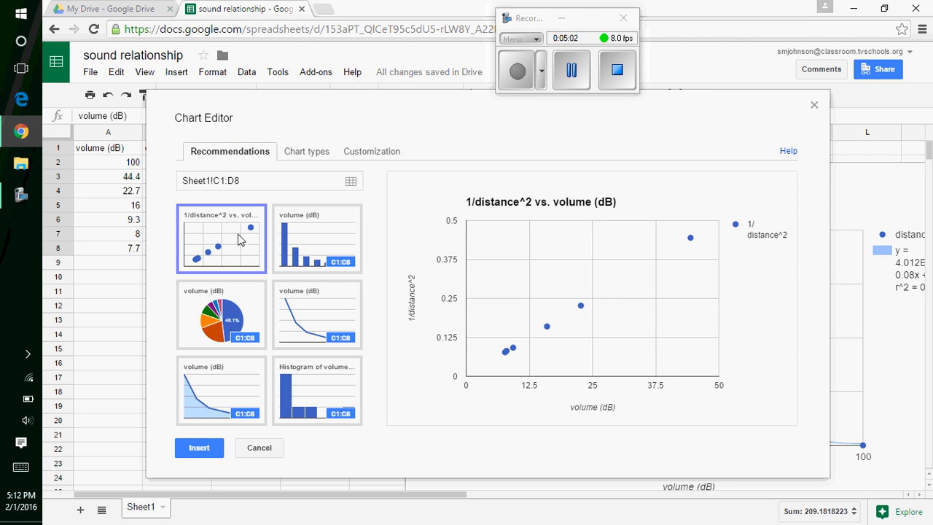
{"action": "left_click", "coordinate": [197, 448]}
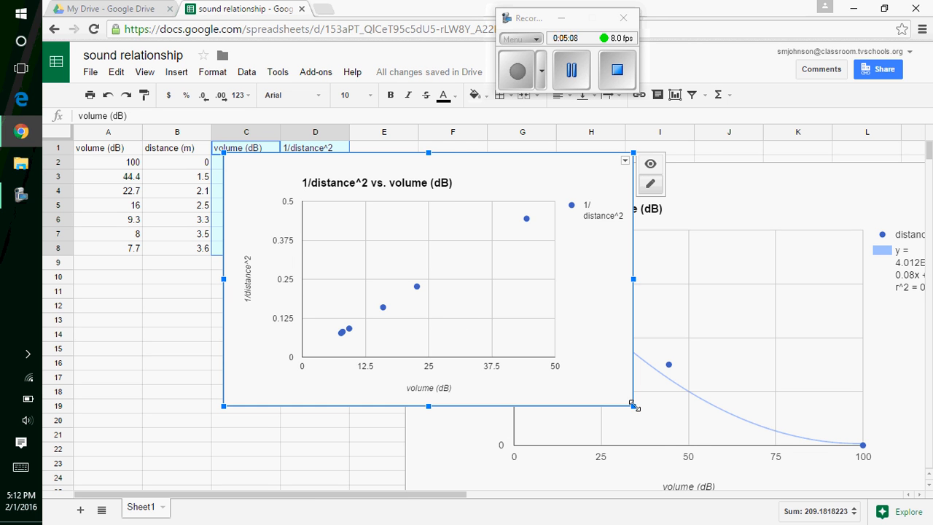
{"action": "left_click_drag", "start_coordinate": [632, 405], "coordinate": [663, 444]}
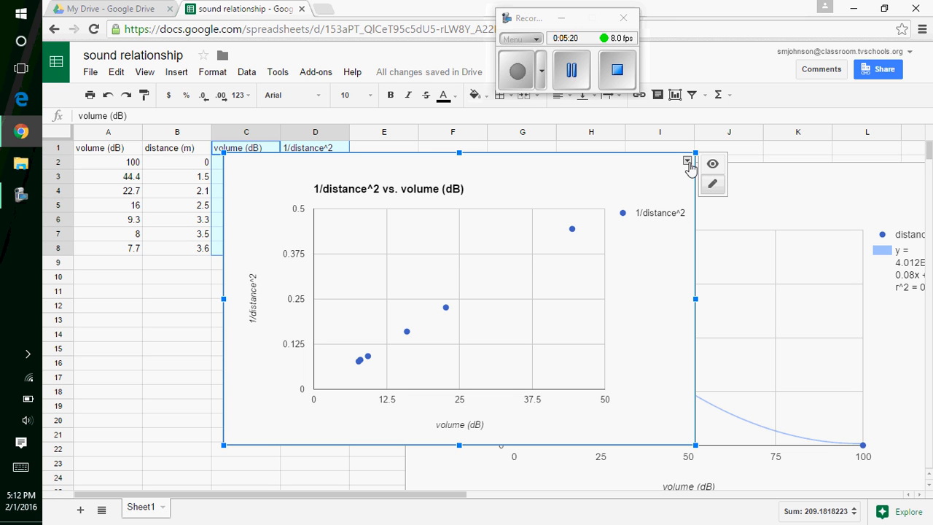
Add a linear trendline to the 1/distance^2 series of the new scatter chart
{"action": "left_click", "coordinate": [687, 161]}
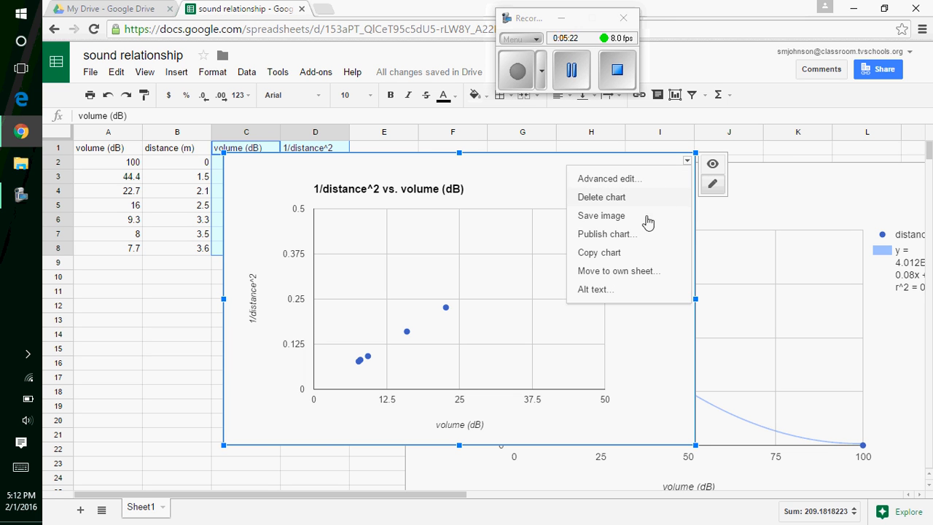
{"action": "left_click", "coordinate": [648, 179]}
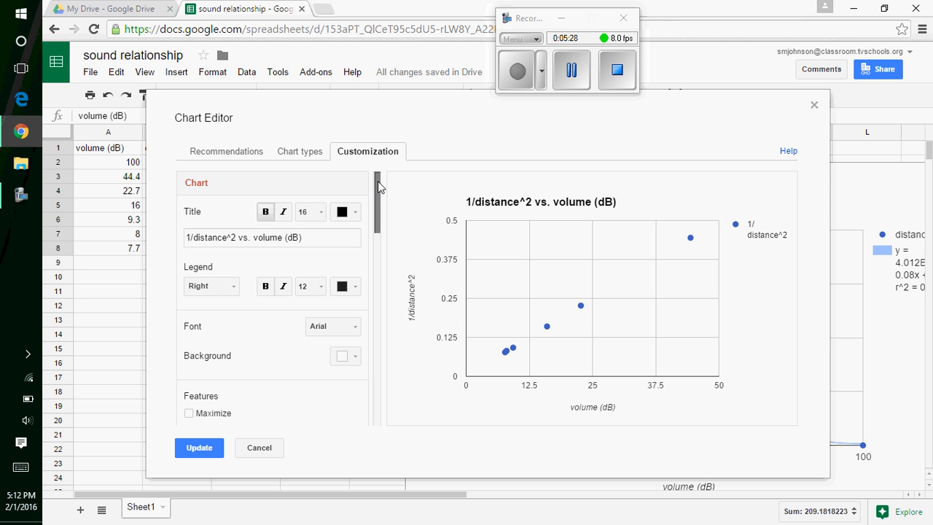
{"action": "left_click_drag", "start_coordinate": [378, 181], "coordinate": [373, 402]}
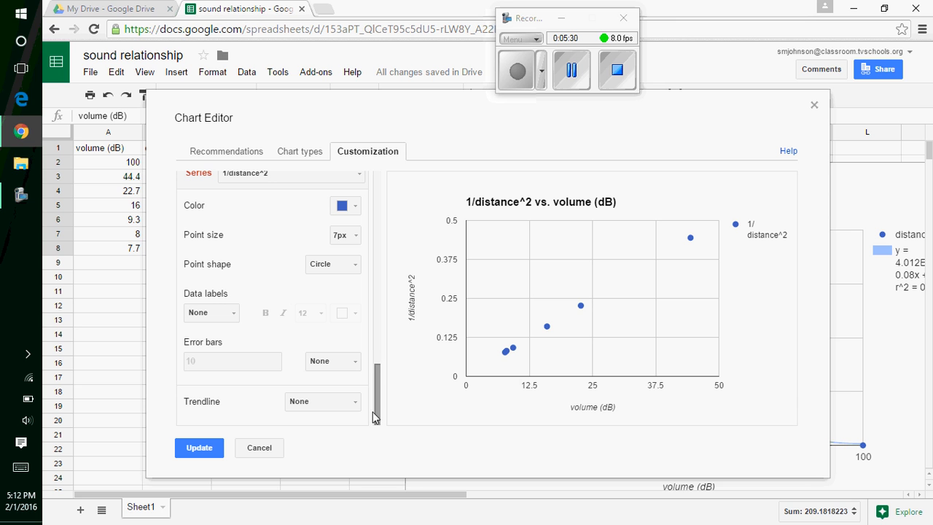
{"action": "left_click", "coordinate": [354, 402]}
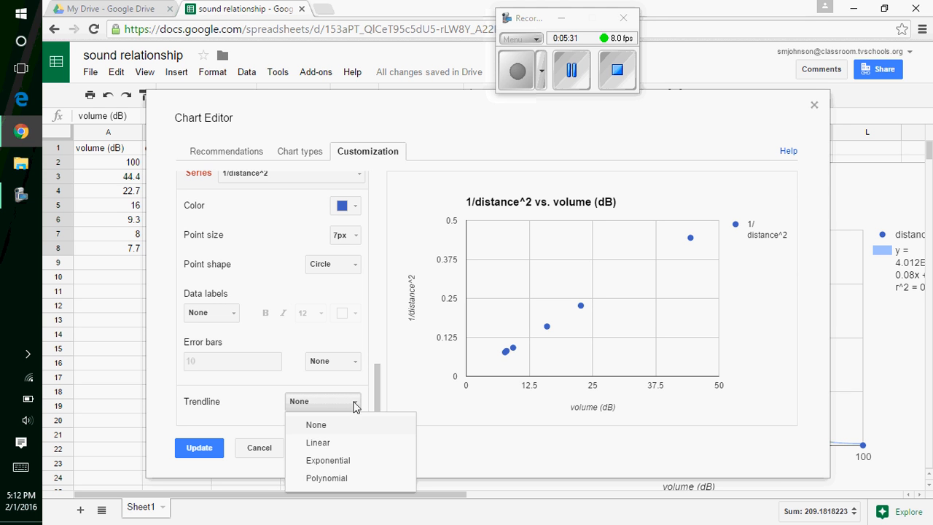
{"action": "left_click", "coordinate": [342, 443]}
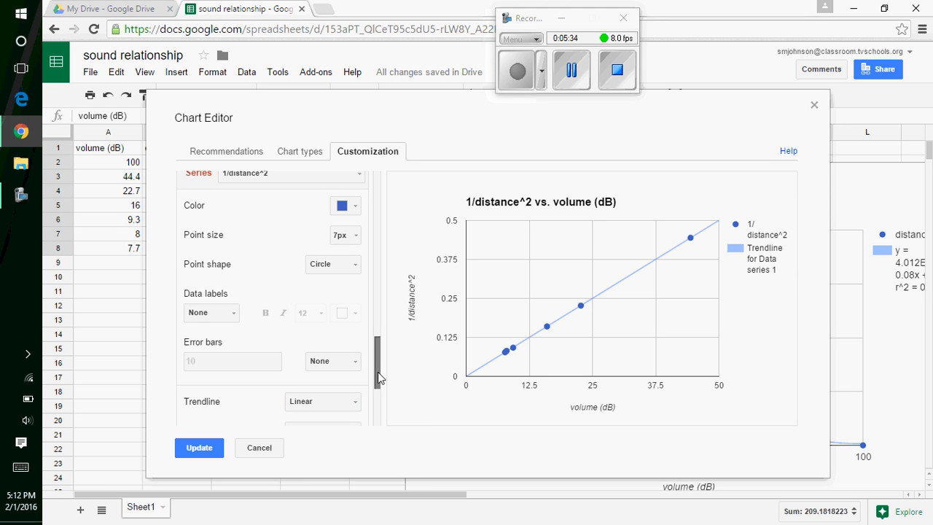
Show R² for the linear trendline, label it with its equation, and apply the changes to the chart
{"action": "left_click_drag", "start_coordinate": [377, 371], "coordinate": [377, 400]}
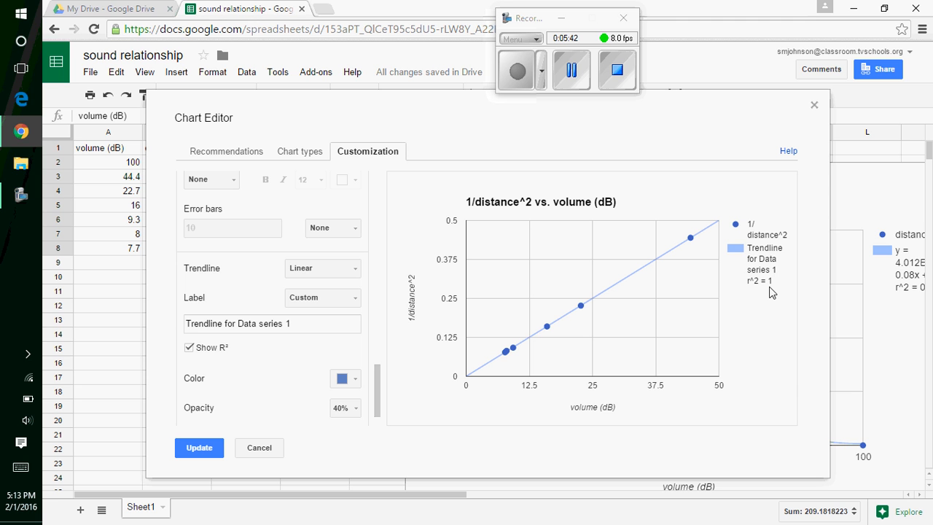
{"action": "left_click", "coordinate": [326, 300]}
{"action": "left_click", "coordinate": [324, 338]}
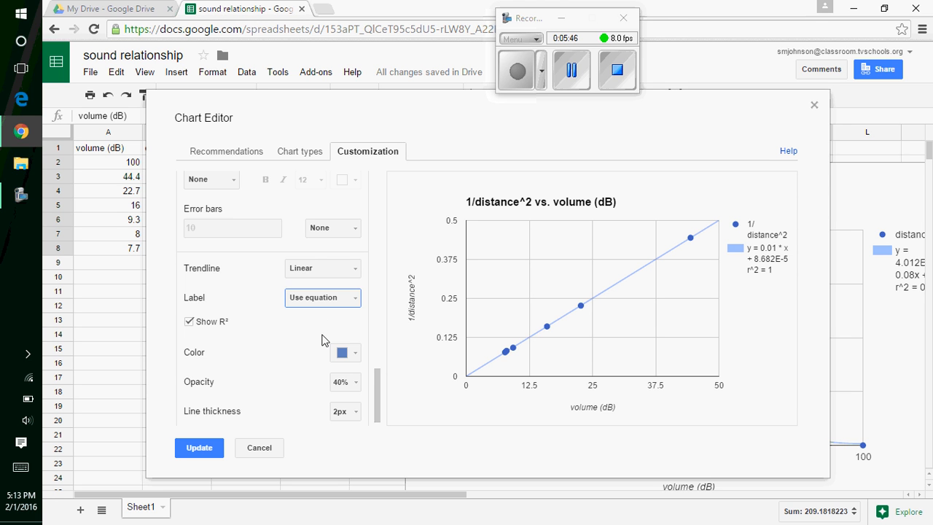
{"action": "left_click", "coordinate": [196, 449]}
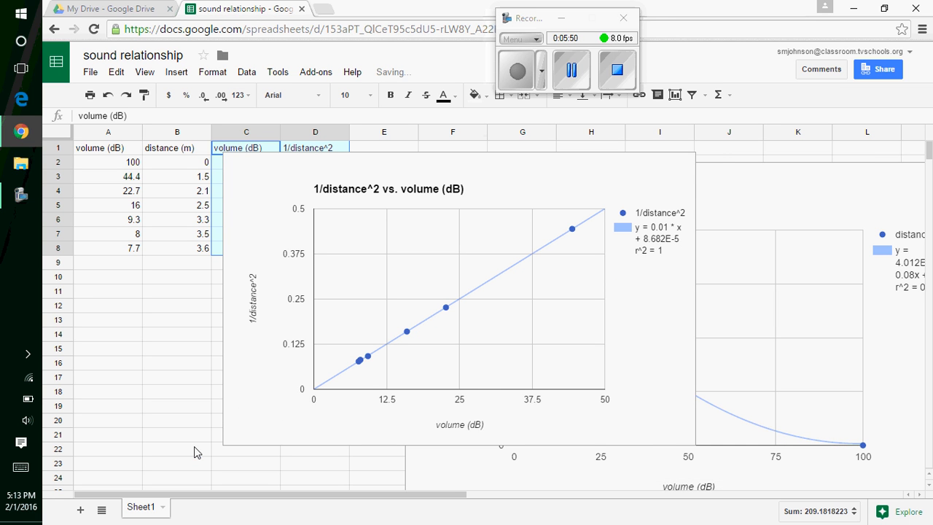
Move the 1/distance^2 chart over the data columns so it overlaps less of the distance (m) chart
{"action": "left_click", "coordinate": [615, 184]}
{"action": "left_click_drag", "start_coordinate": [617, 177], "coordinate": [502, 191]}
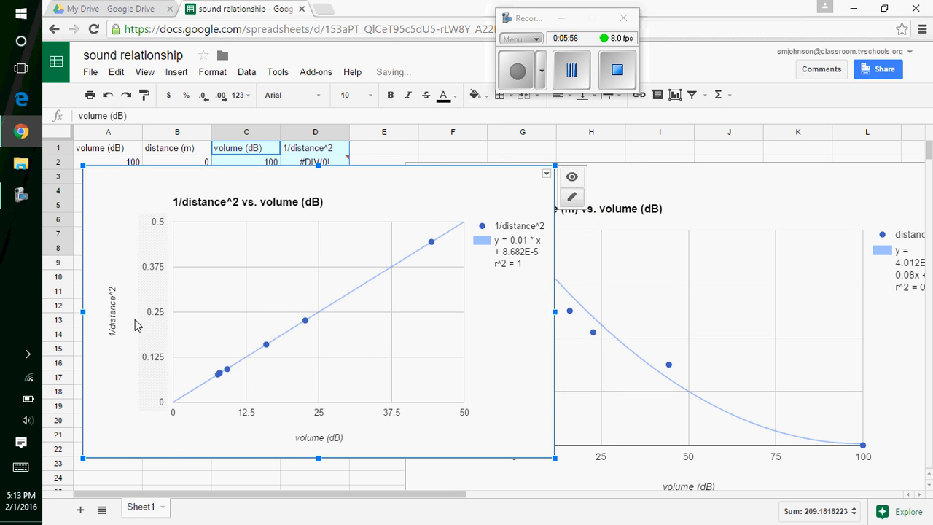